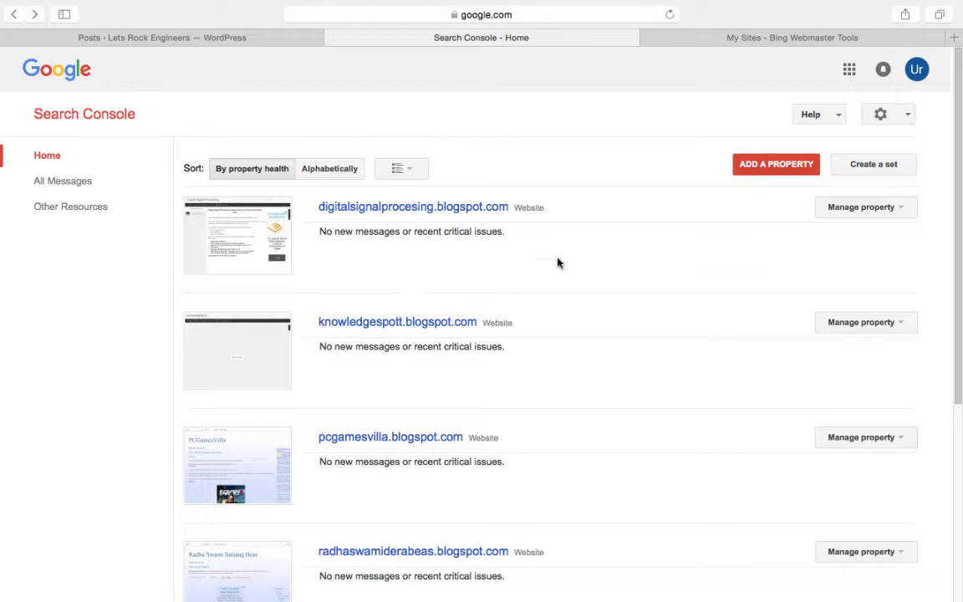
Start a new Search Console property and enter letsrockengineers.com as its URL
left_click(763, 165)
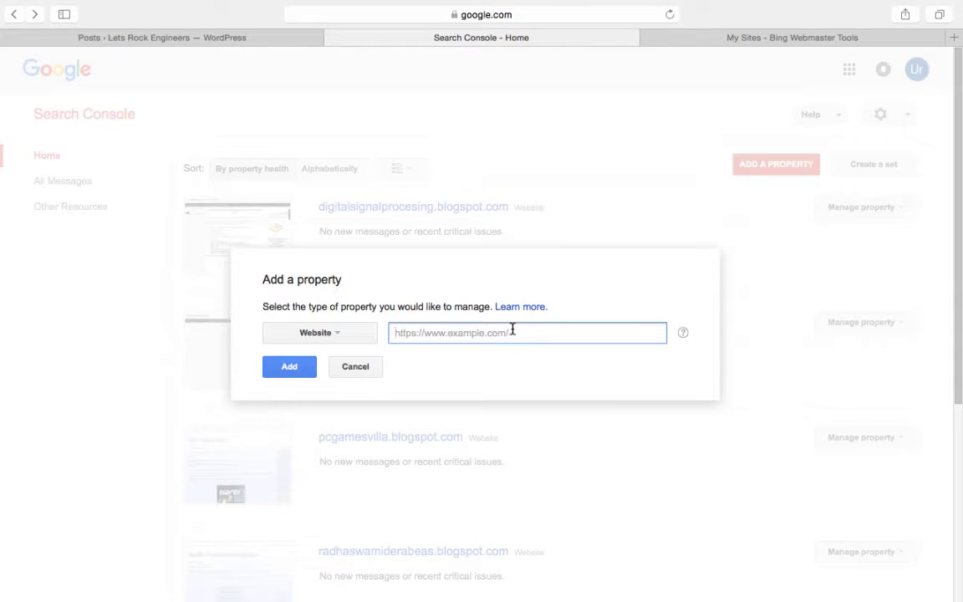
type("letsrock")
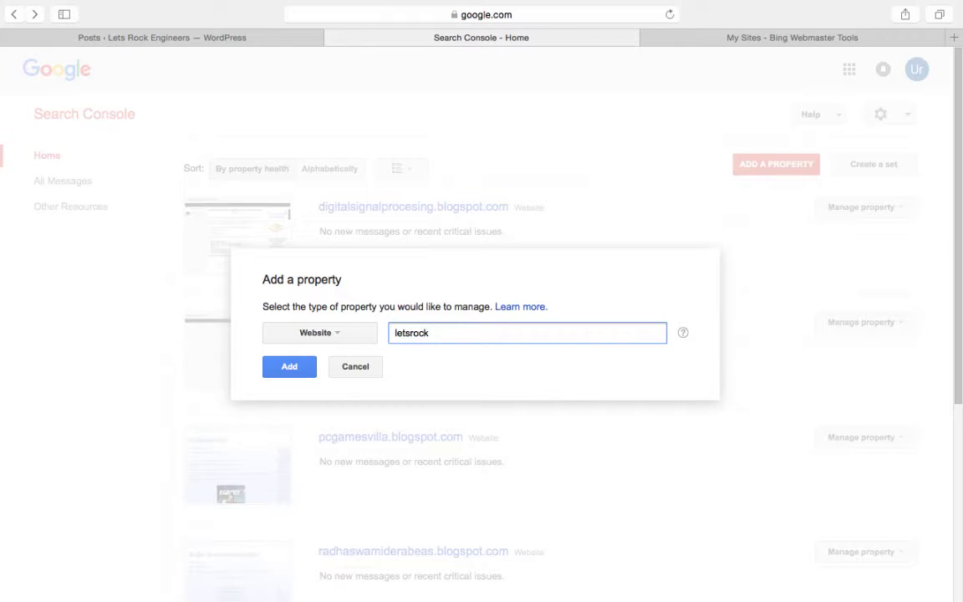
type("engineers.com")
Submit letsrockengineers.com to reach its ownership verification page recommending HTML file upload
left_click(292, 368)
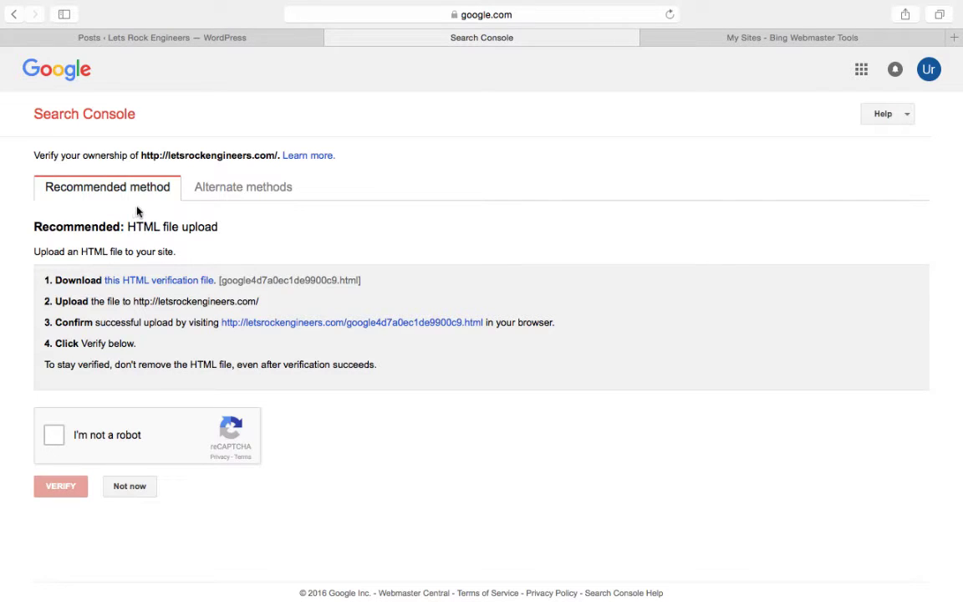
Show the alternate verification methods and reveal the HTML tag google-site-verification meta tag
left_click(215, 194)
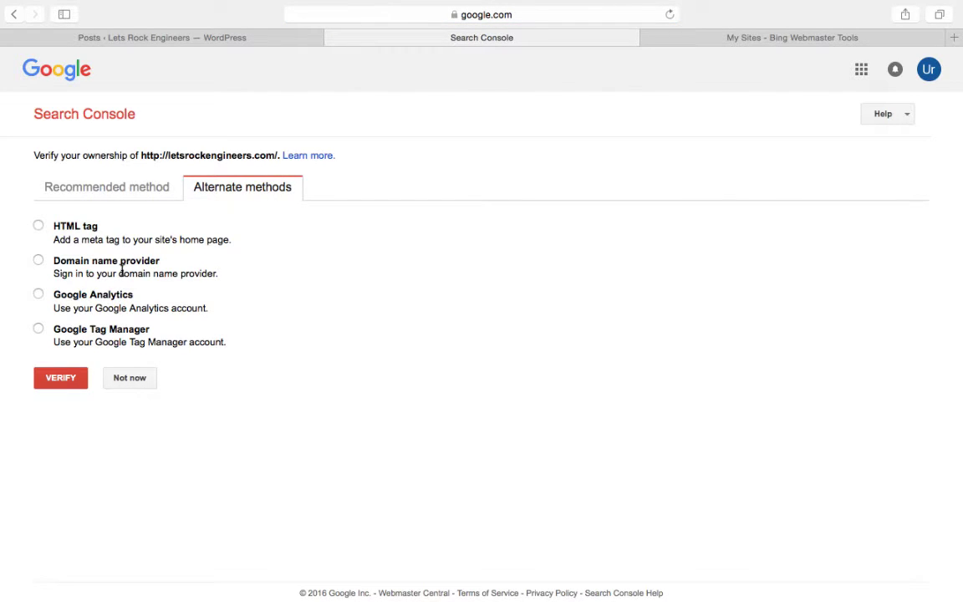
left_click(39, 226)
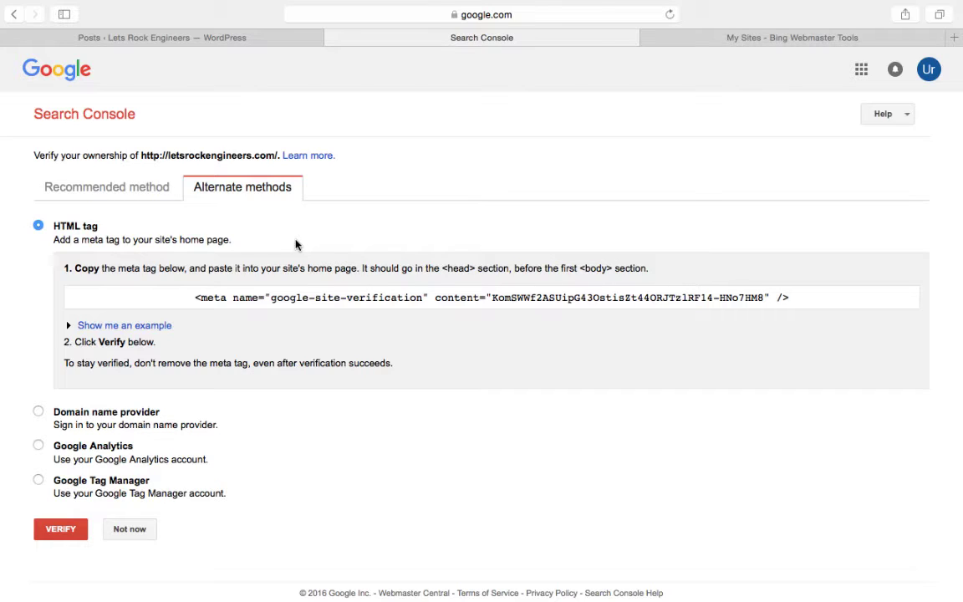
left_click(707, 42)
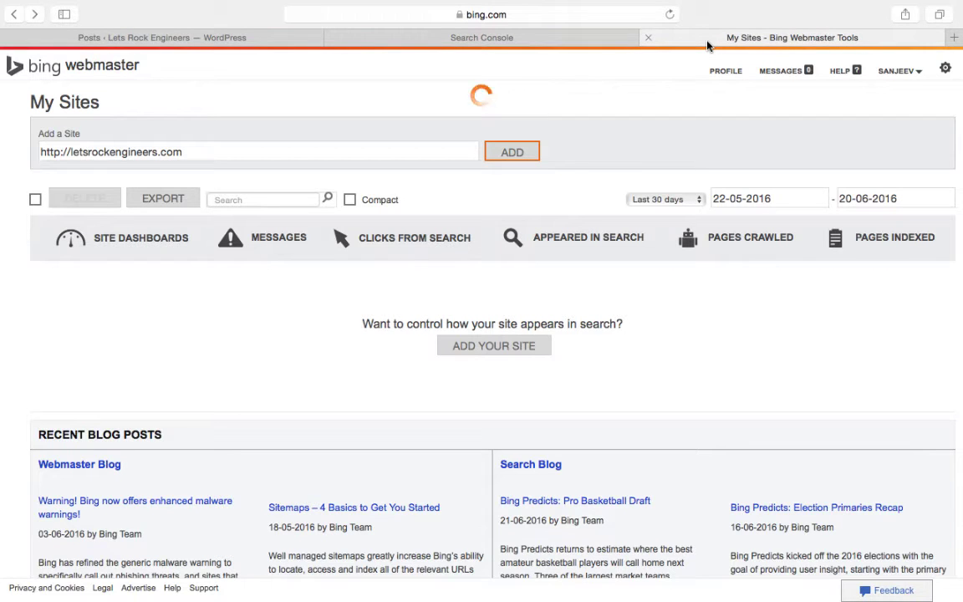